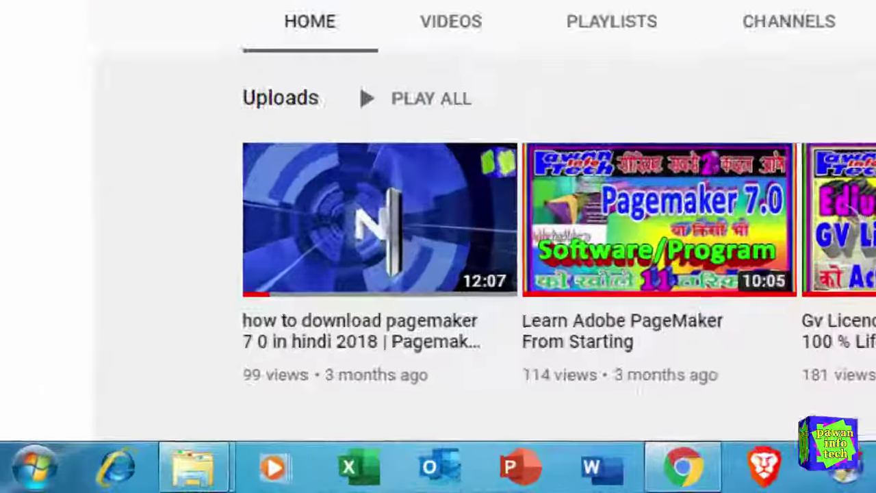
# - Launch Adobe PageMaker 7.0 with the Run command pm70 and move the floating control palette higher in the workspace
pyautogui.press('super+r')
pyautogui.write('pm70')
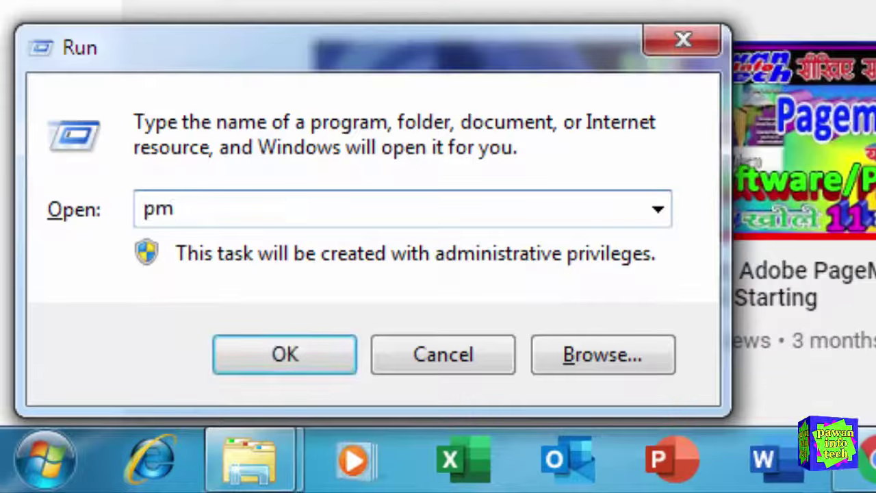
pyautogui.click(283, 356)
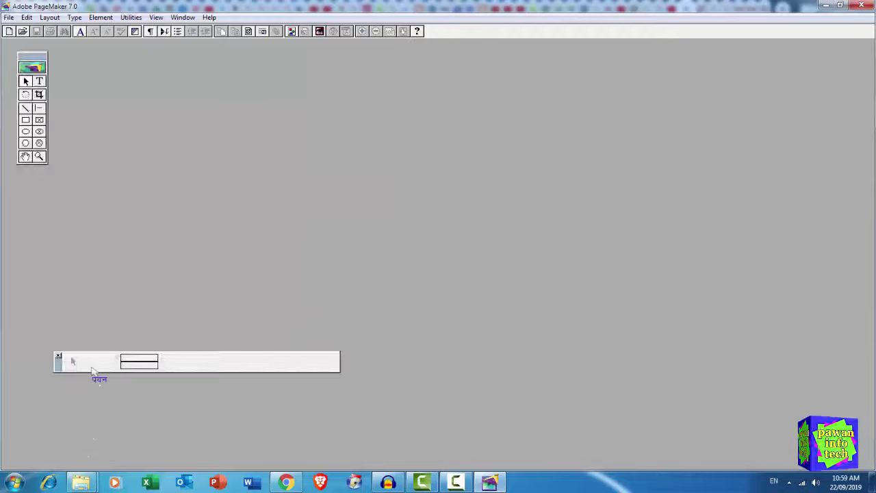
pyautogui.moveTo(59, 370); pyautogui.dragTo(142, 231)
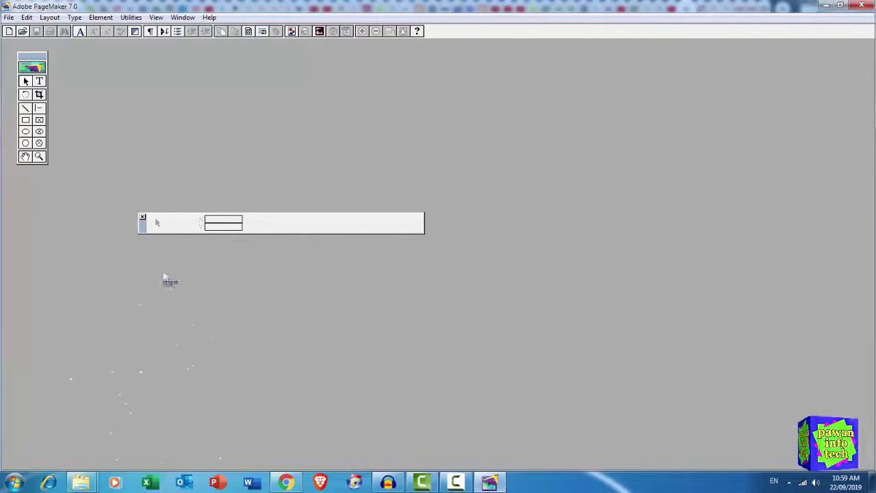
pyautogui.moveTo(154, 413); pyautogui.dragTo(154, 412)
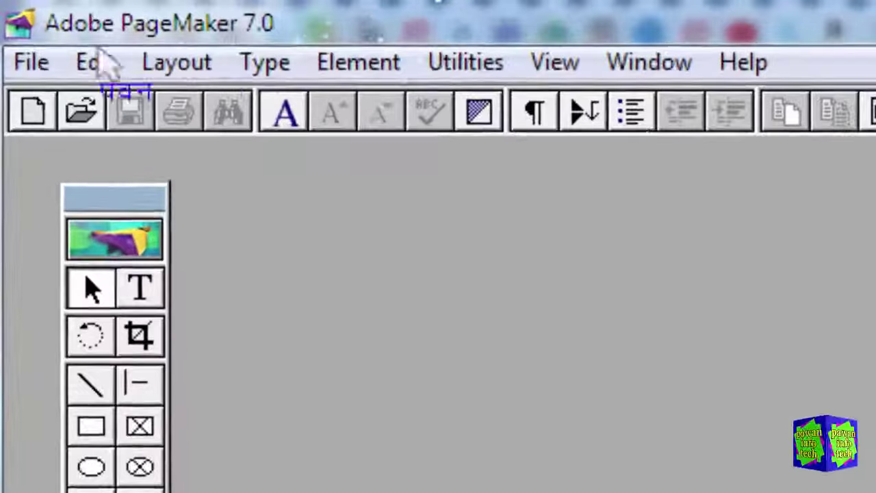
# - Create a new publication with the A4 page size in tall orientation
pyautogui.click(27, 62)
pyautogui.click(79, 110)
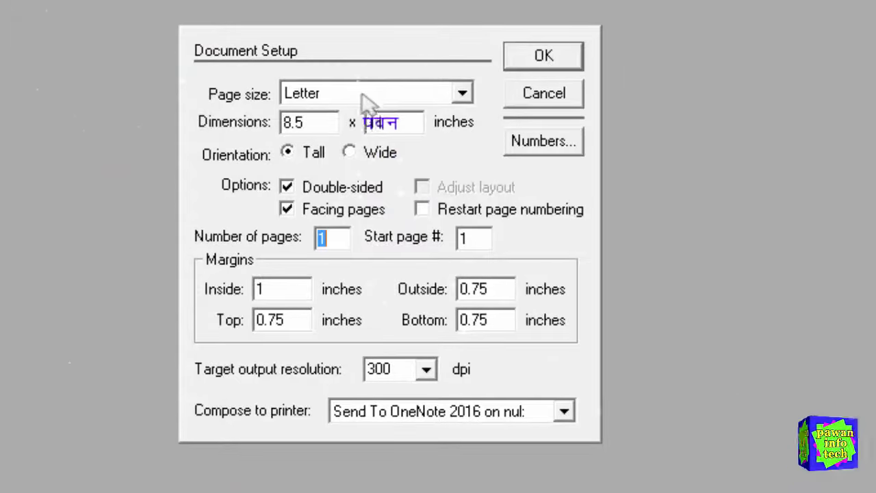
pyautogui.click(366, 102)
pyautogui.click(319, 166)
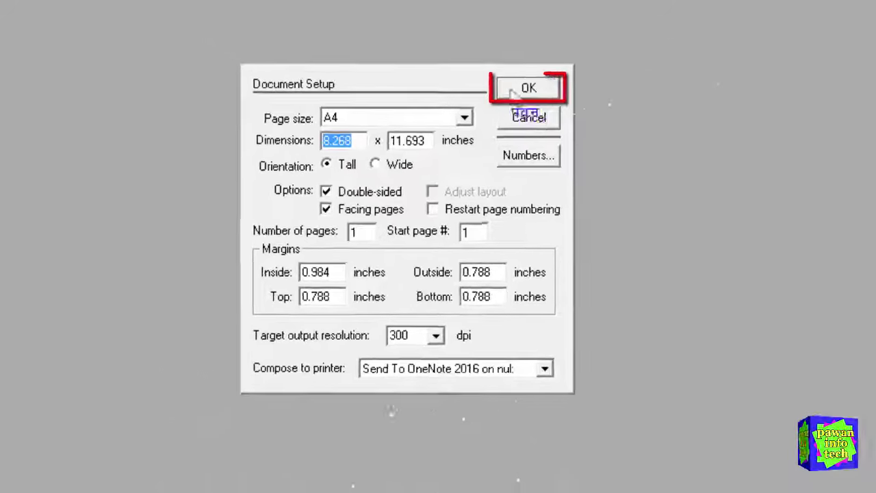
pyautogui.click(544, 55)
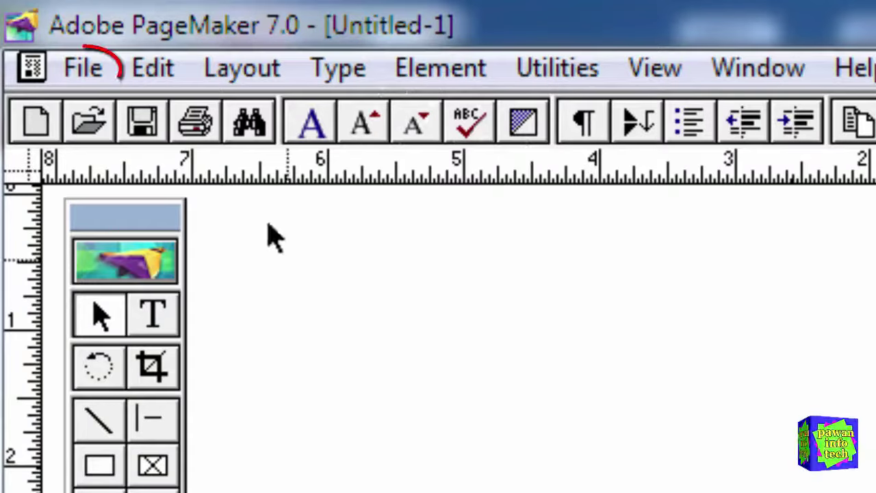
# - Save the new publication to the Desktop under the file name pawaninfotech
pyautogui.click(81, 70)
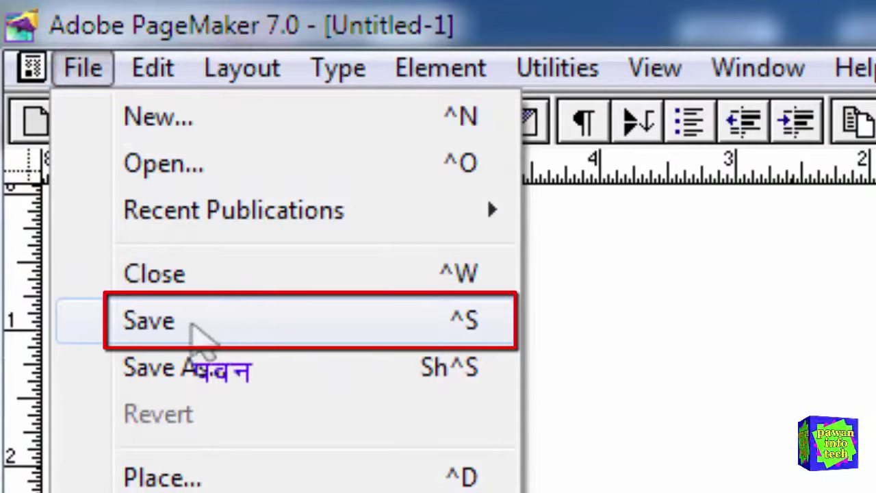
pyautogui.click(869, 476)
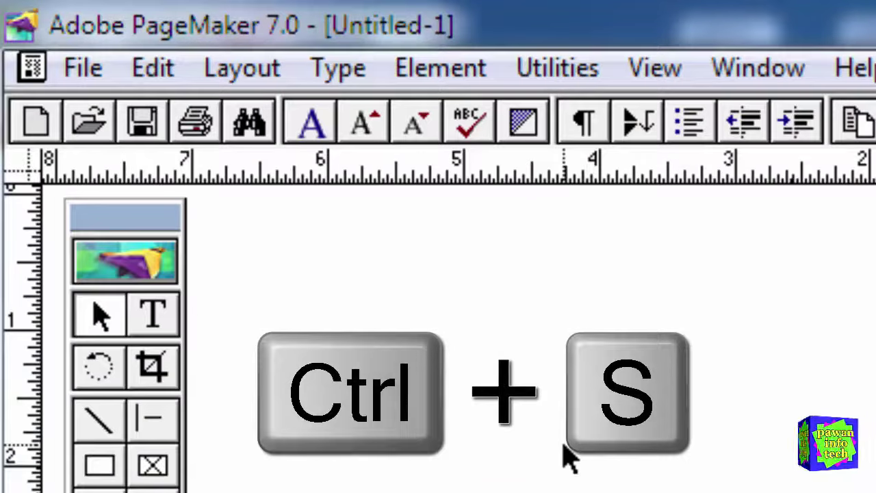
pyautogui.hotkey('ctrl', 's')
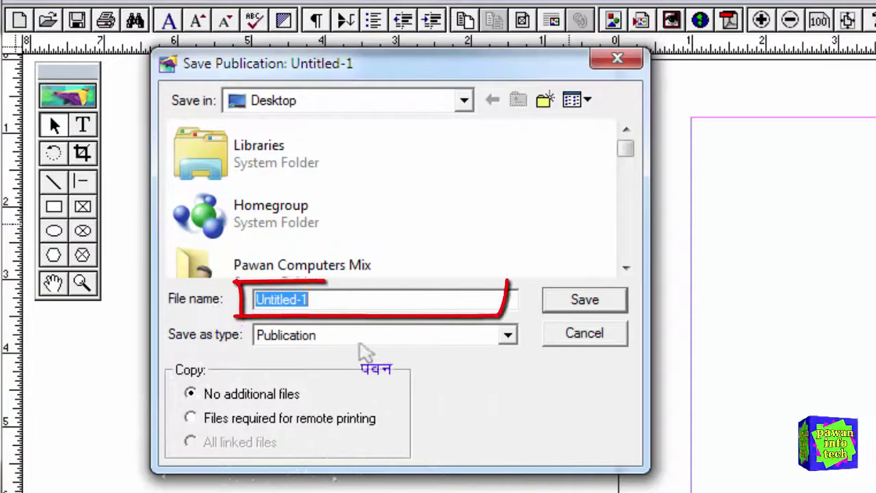
pyautogui.write('pawanin')
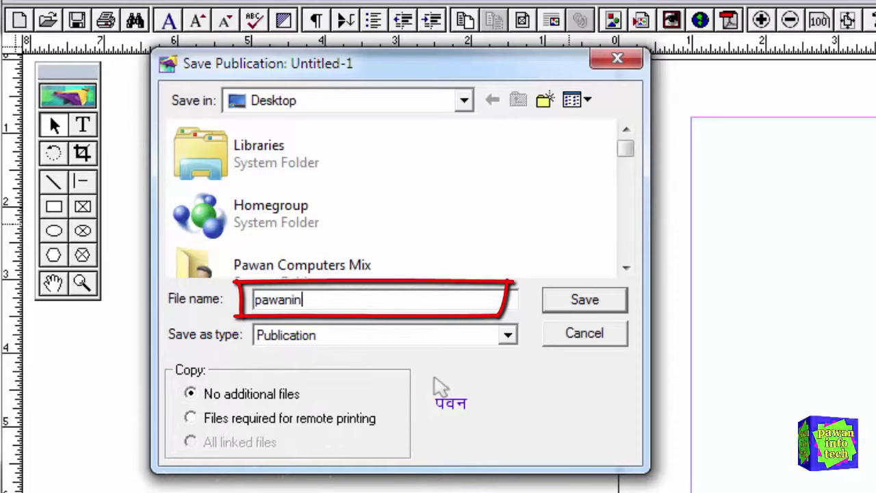
pyautogui.write('fote')
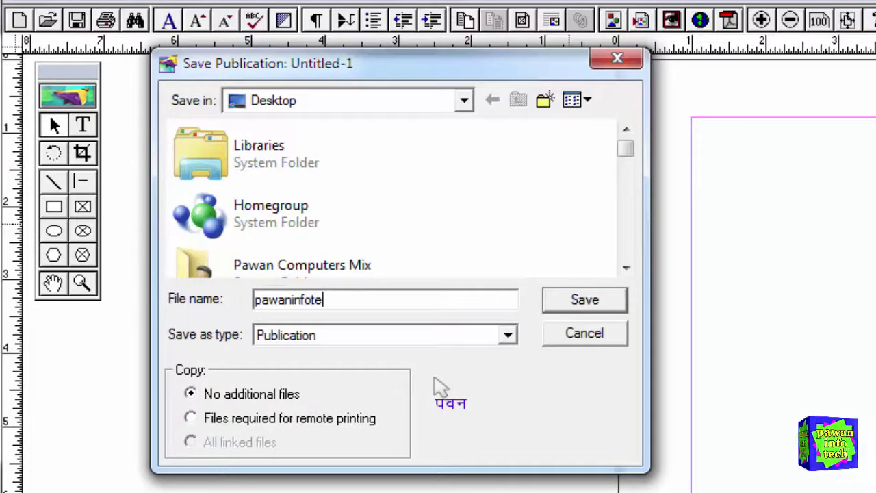
pyautogui.write('ch')
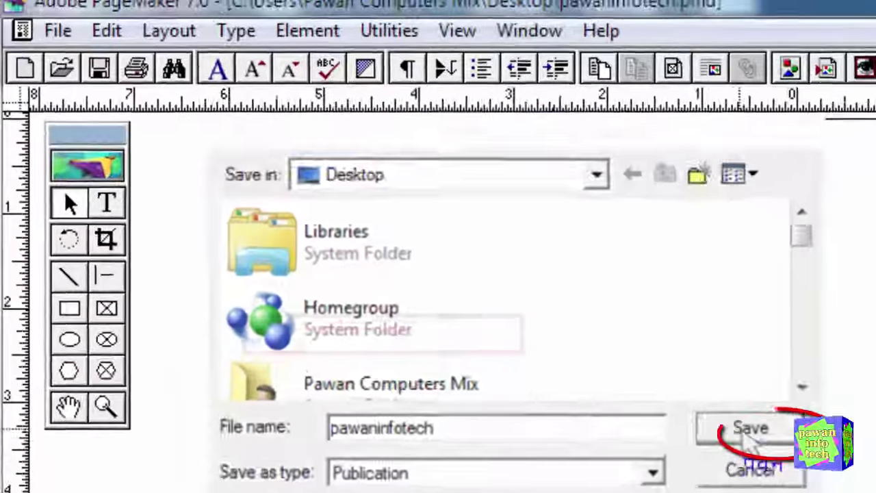
pyautogui.click(626, 339)
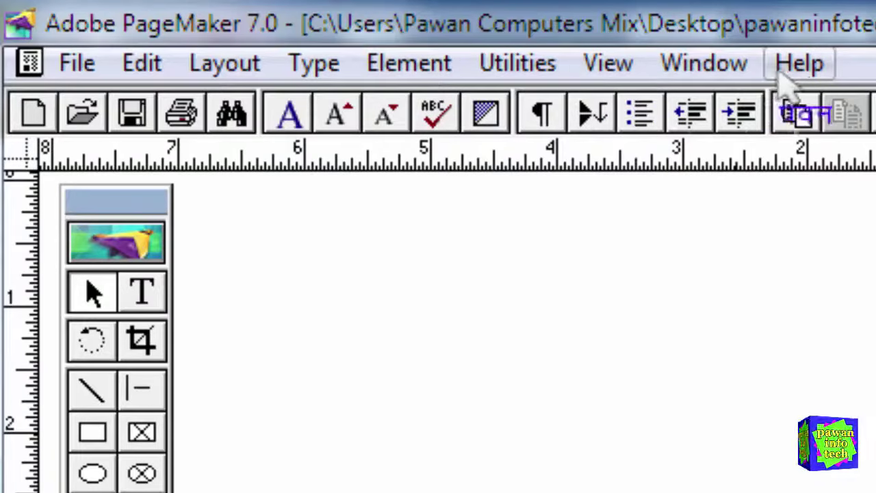
pyautogui.click(77, 66)
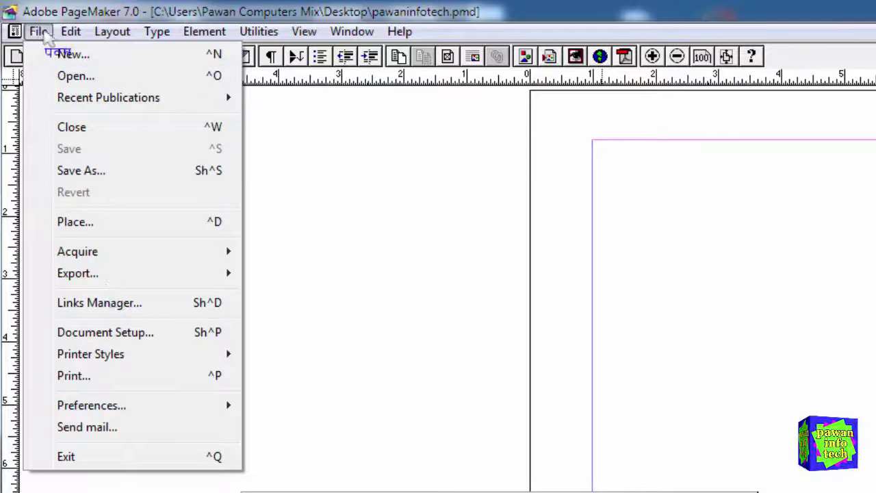
pyautogui.moveTo(110, 33)
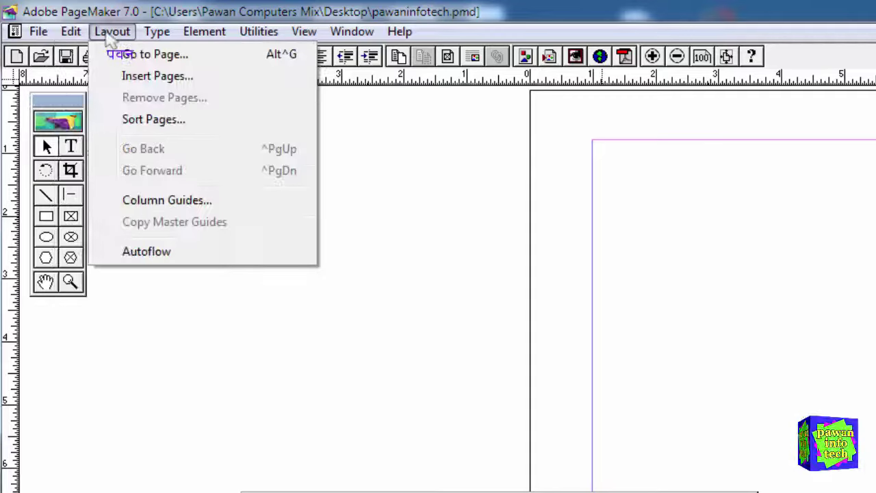
pyautogui.moveTo(268, 36)
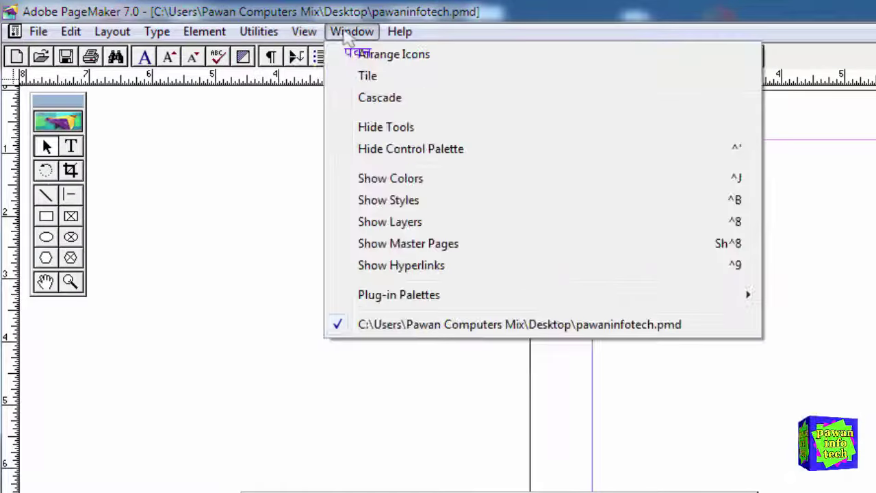
pyautogui.moveTo(396, 40)
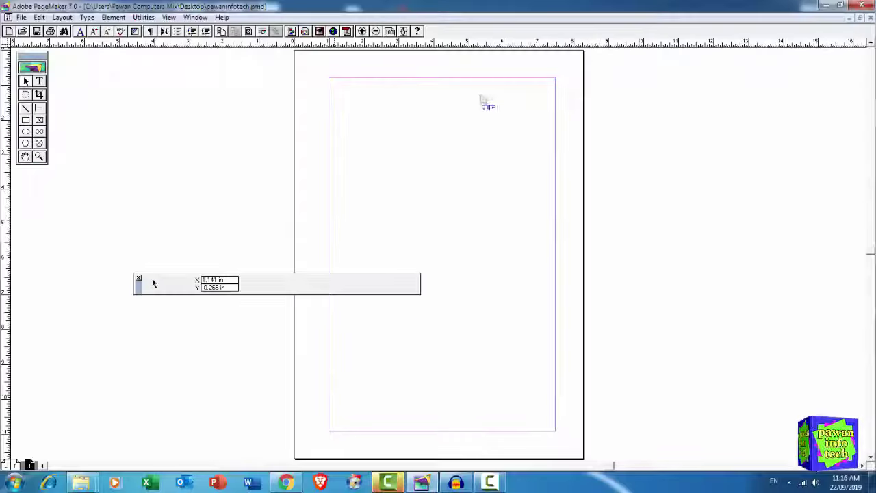
# - Cycle the pawaninfotech.pmd window through its restored, minimized and maximized states, and close the publication
pyautogui.click(860, 18)
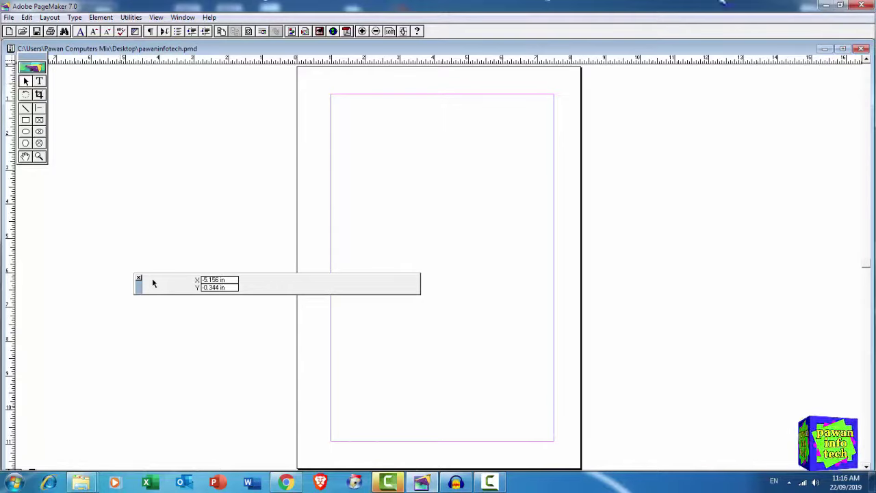
pyautogui.click(824, 48)
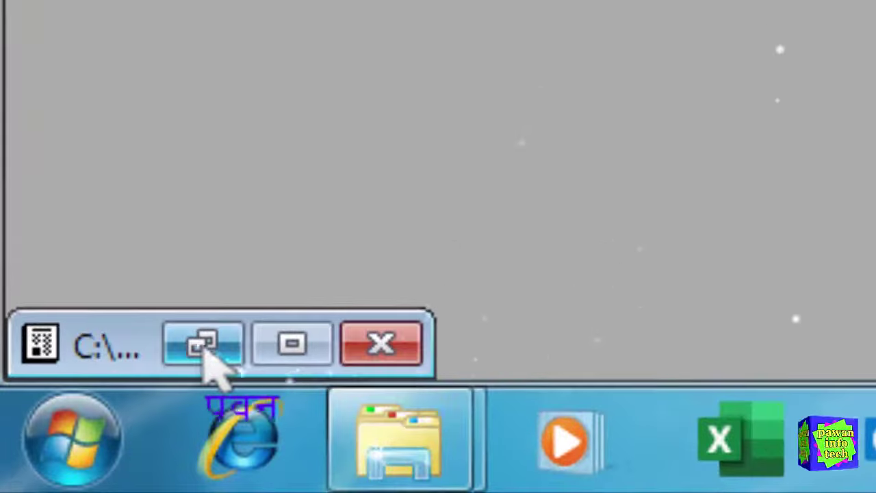
pyautogui.click(293, 344)
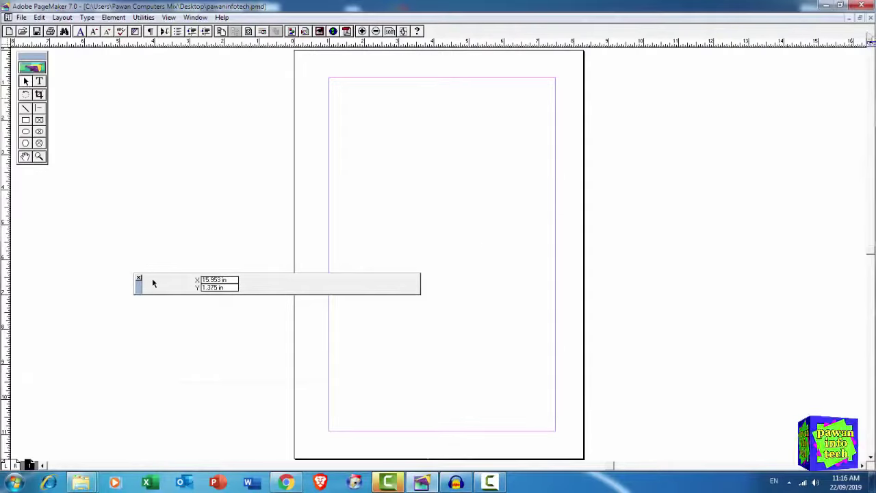
pyautogui.click(871, 17)
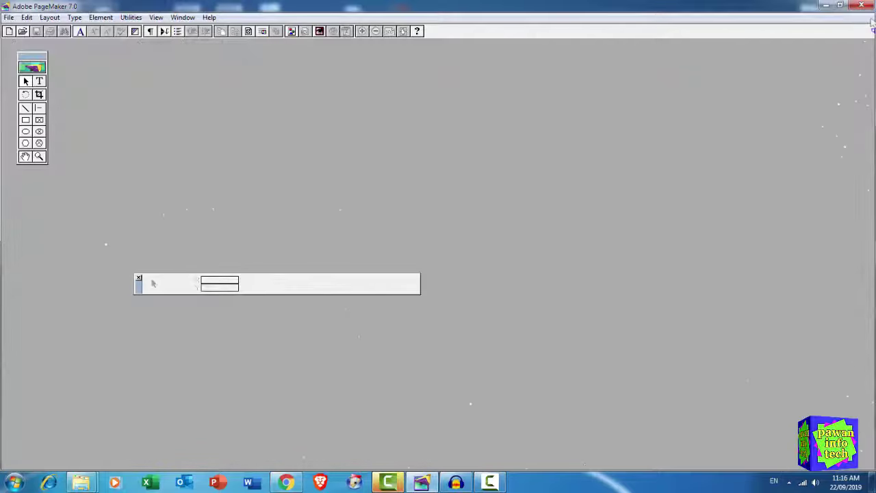
# - Create another new publication with the A4 page size and maximize its document window
pyautogui.click(9, 32)
pyautogui.click(445, 158)
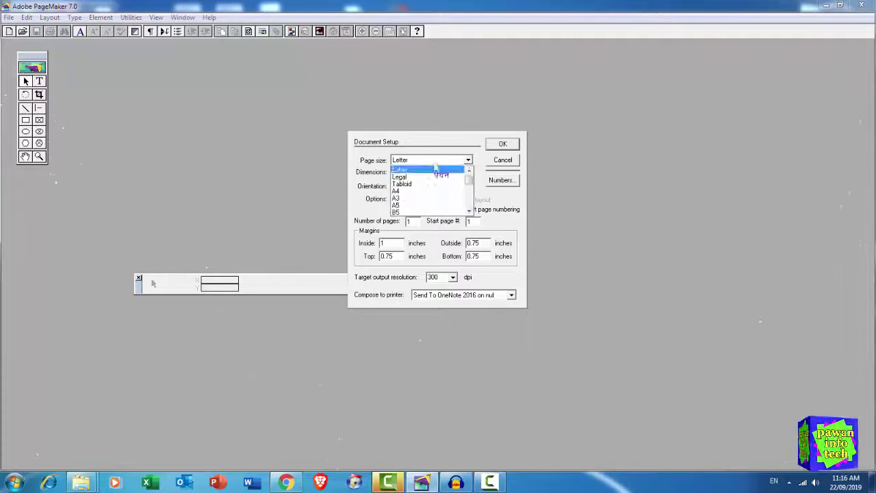
pyautogui.click(418, 197)
pyautogui.click(503, 145)
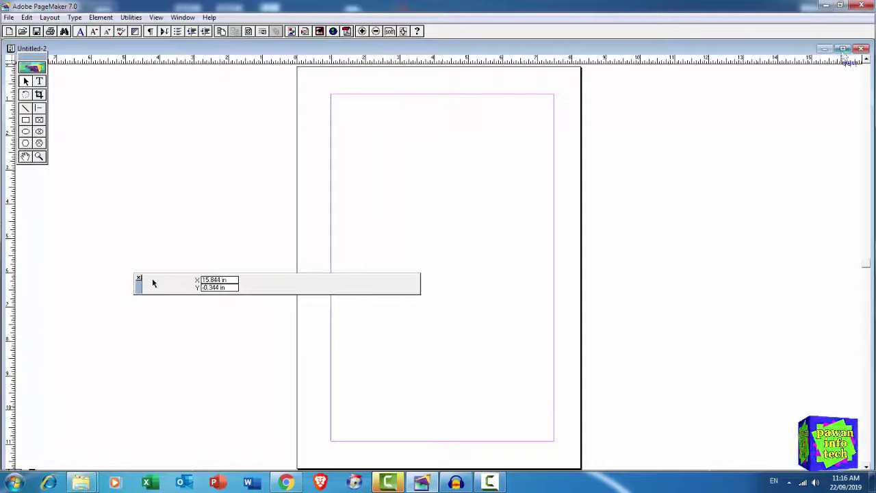
pyautogui.click(843, 48)
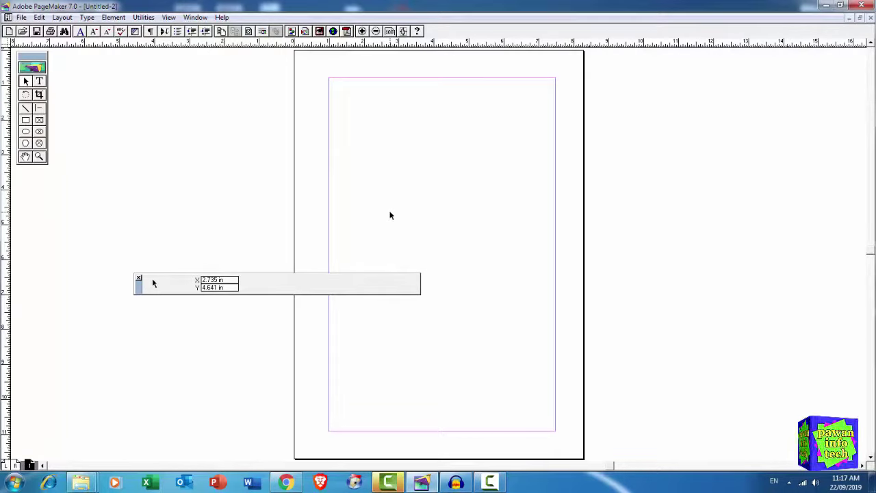
# - Draw a rectangle about 2.03 by 2.0 inches from the upper-left corner of the page
pyautogui.hotkey('ctrl', '2')
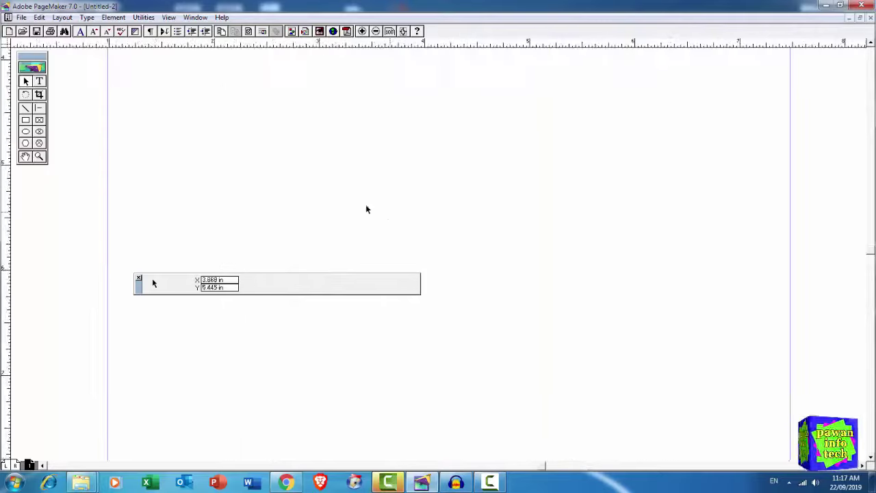
pyautogui.hotkey('ctrl', '+')
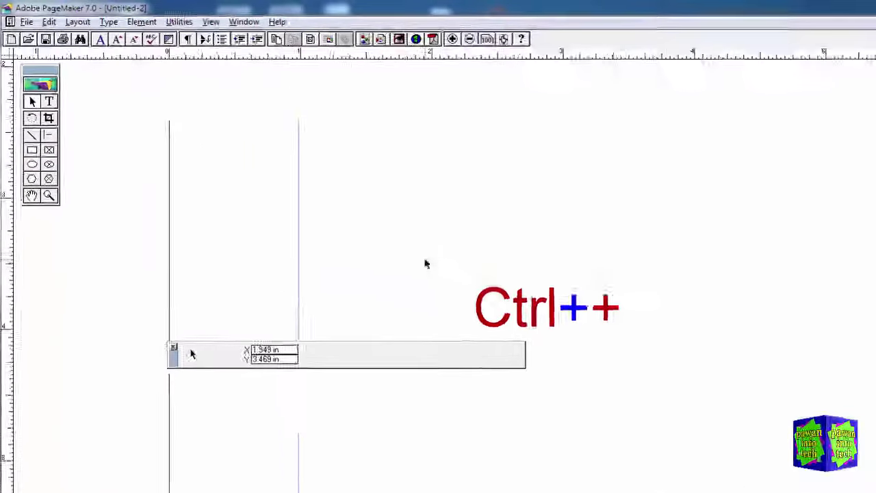
pyautogui.scroll(4, 561, 304)
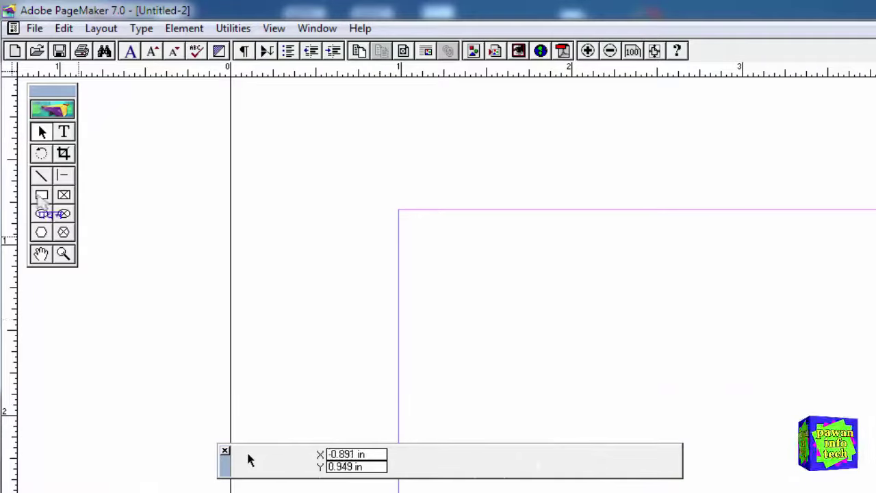
pyautogui.click(42, 195)
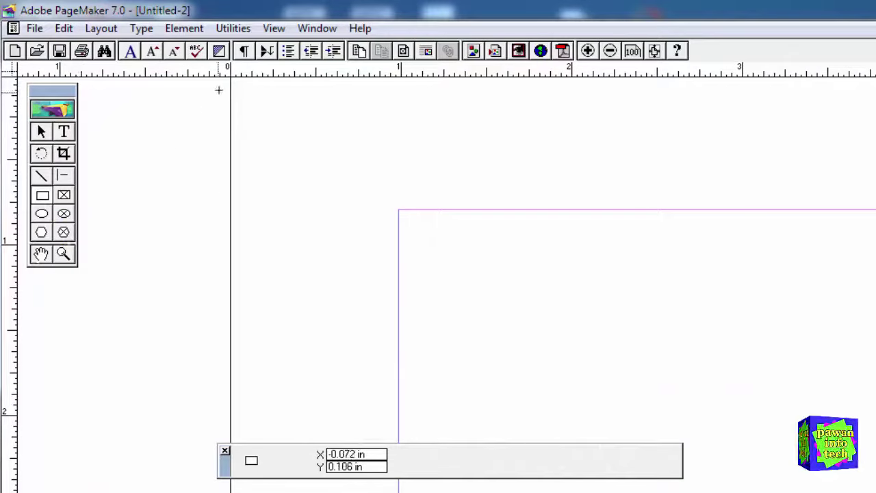
pyautogui.moveTo(234, 81)
pyautogui.mouseDown()
pyautogui.moveTo(222, 109)
pyautogui.moveTo(344, 242)
pyautogui.moveTo(442, 313)
pyautogui.moveTo(561, 367)
pyautogui.moveTo(566, 444)
pyautogui.mouseUp()
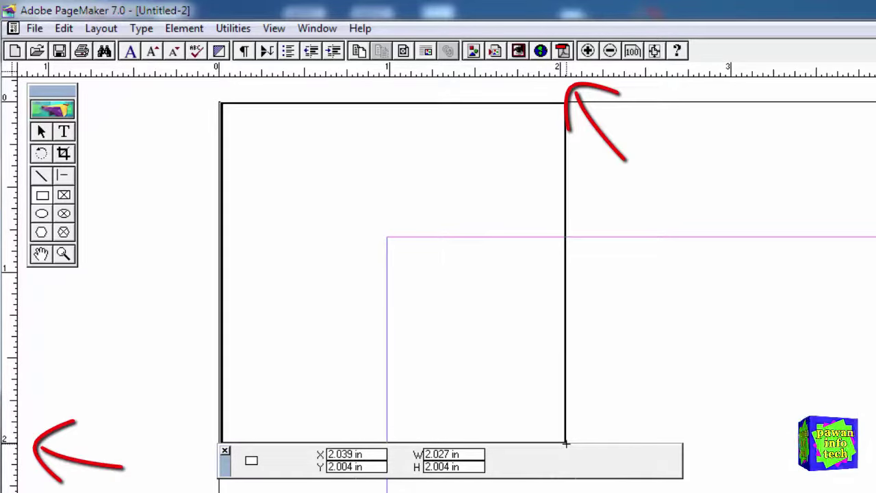
pyautogui.moveTo(567, 444); pyautogui.dragTo(566, 442)
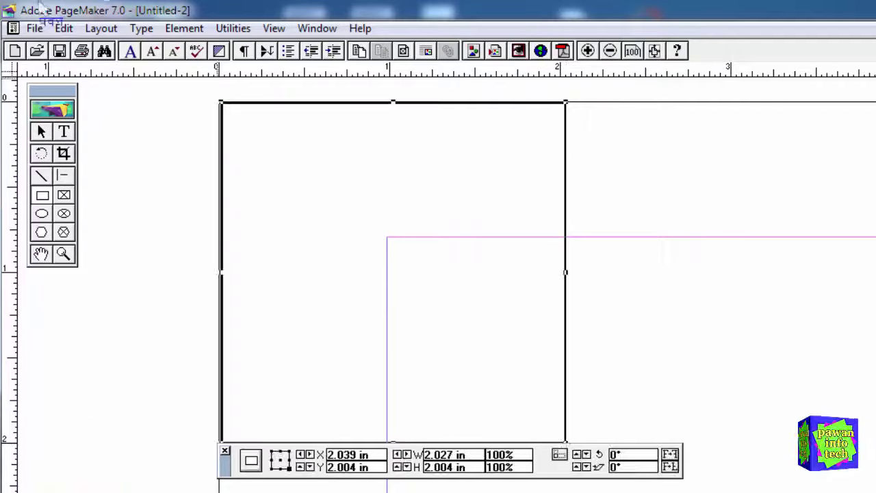
# - Deselect the rectangle by switching to the Pointer tool, and close the control palette
pyautogui.click(41, 131)
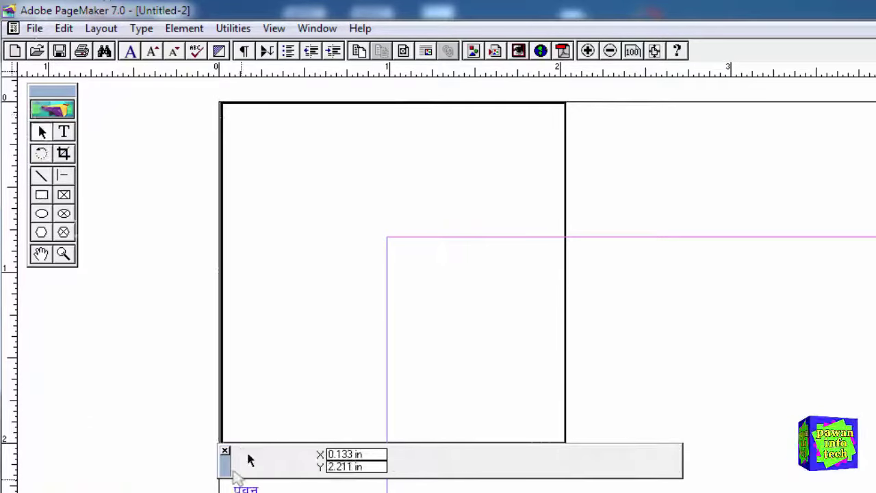
pyautogui.click(224, 451)
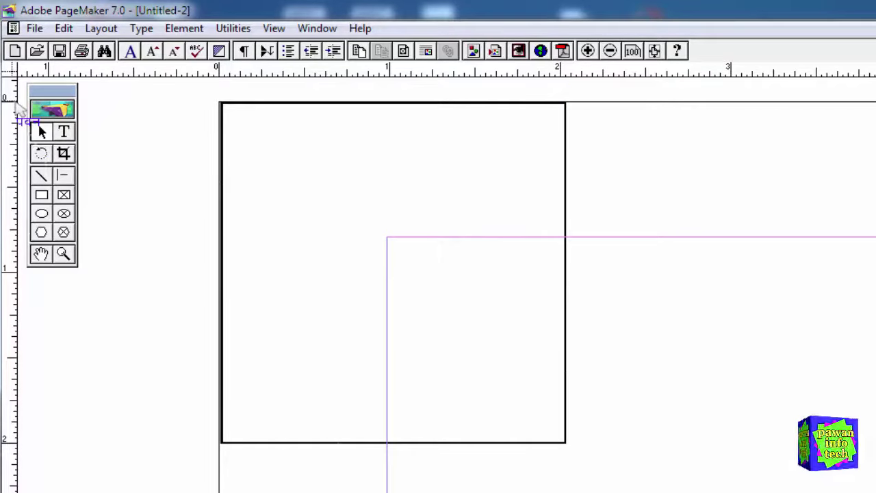
pyautogui.click(390, 104)
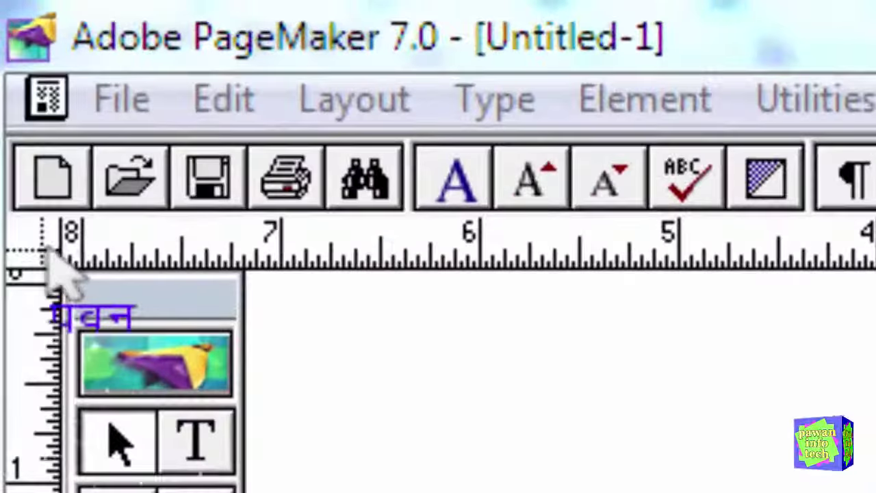
pyautogui.moveTo(41, 200); pyautogui.dragTo(82, 212)
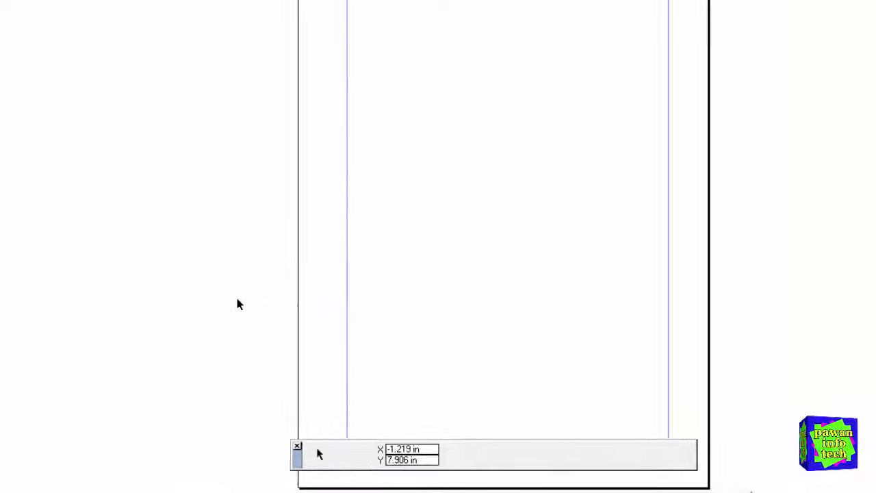
# - Activate the Text tool and the Rotating tool to compare their control palette options, and return to the Pointer tool
pyautogui.click(64, 59)
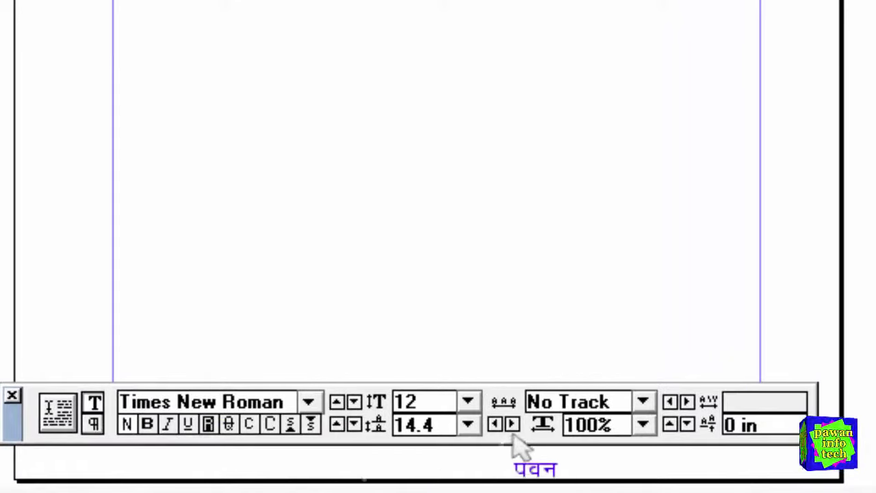
pyautogui.click(0, 0)
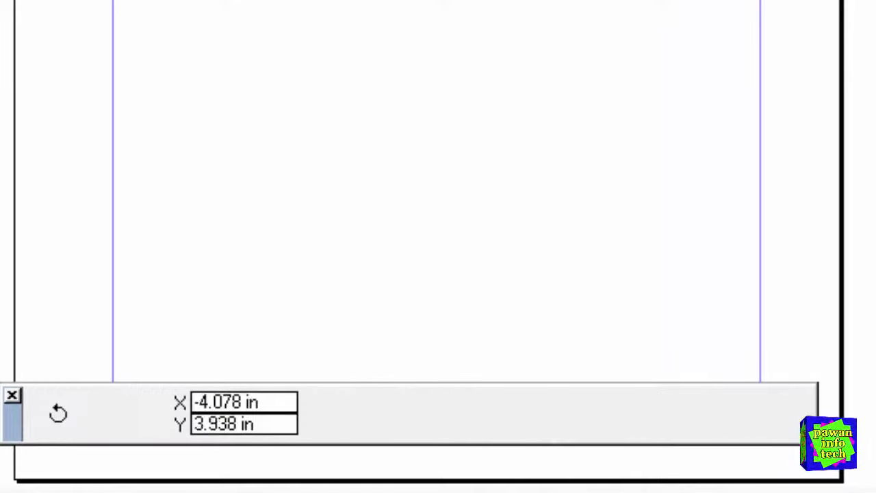
pyautogui.click(0, 0)
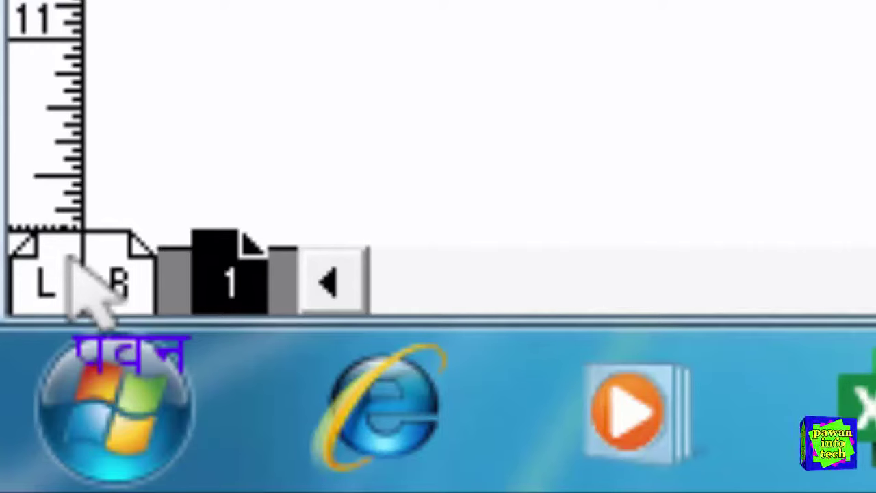
# - View the left and right master pages, and add two pages to the publication from page 1
pyautogui.click(78, 291)
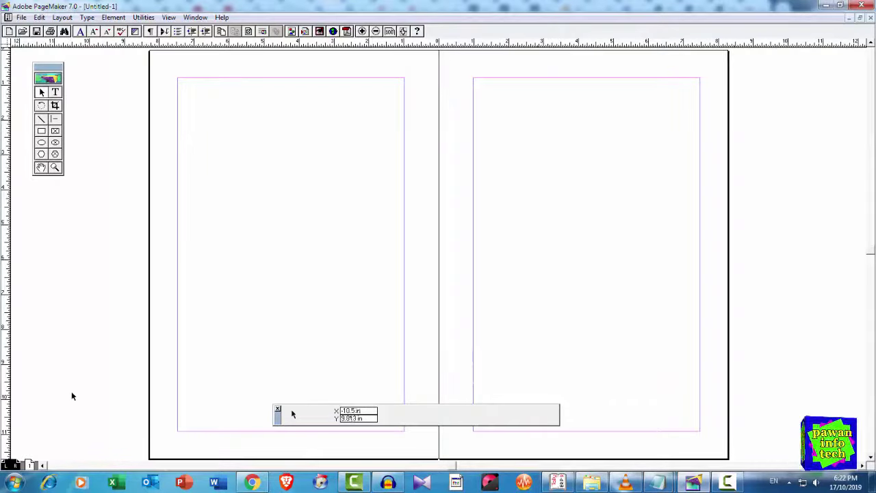
pyautogui.click(30, 465)
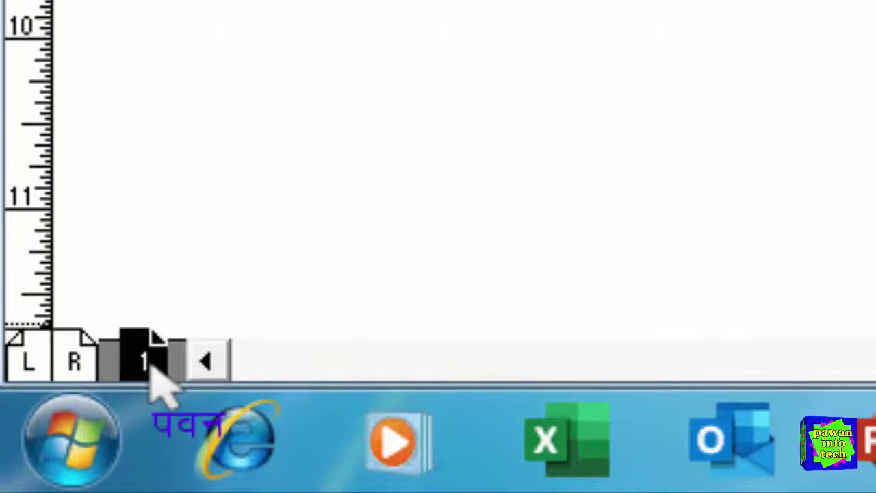
pyautogui.rightClick(152, 370)
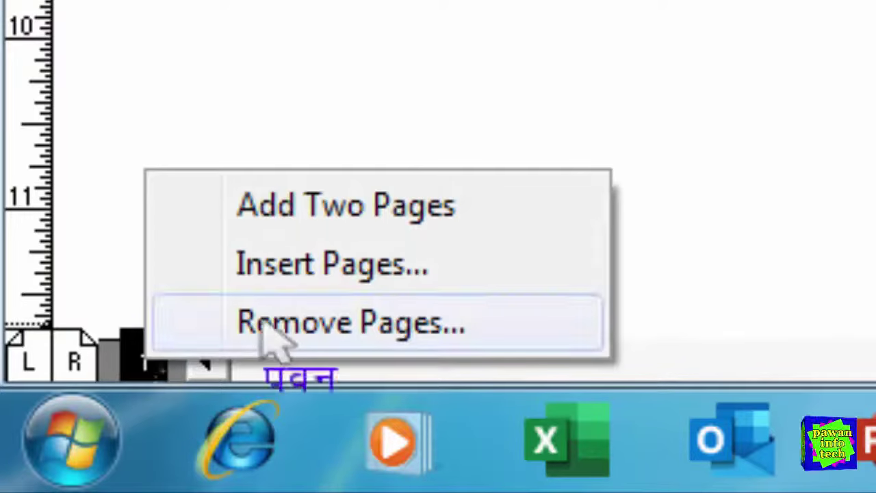
pyautogui.click(327, 210)
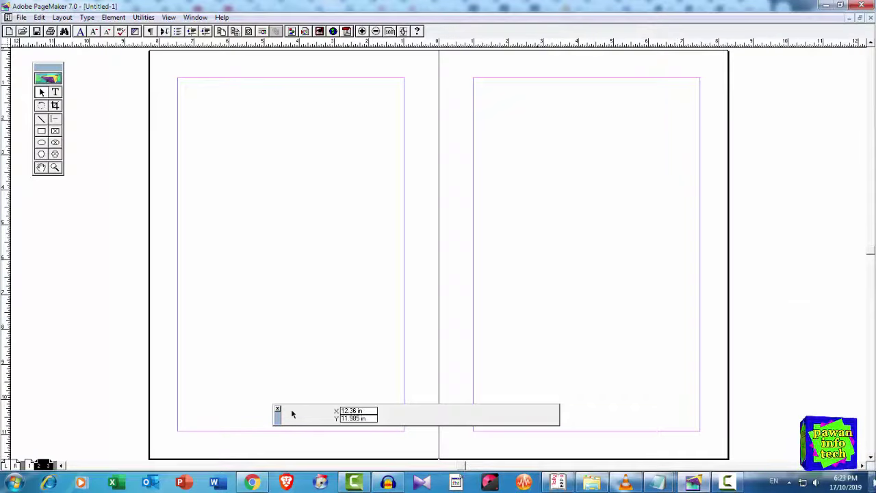
# - Scroll the two-page spread horizontally and vertically across the pasteboard, and bring both pages back into view
pyautogui.click(864, 465)
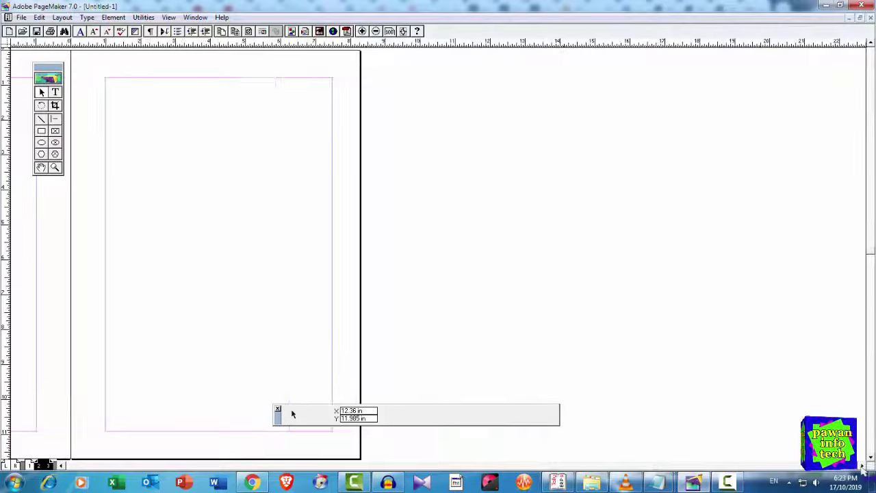
pyautogui.click(871, 43)
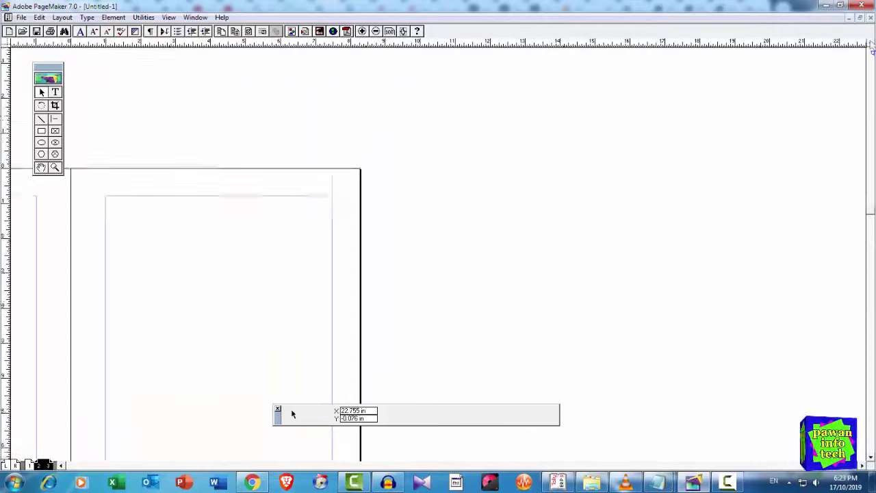
pyautogui.moveTo(871, 96); pyautogui.dragTo(871, 234)
pyautogui.click(618, 465)
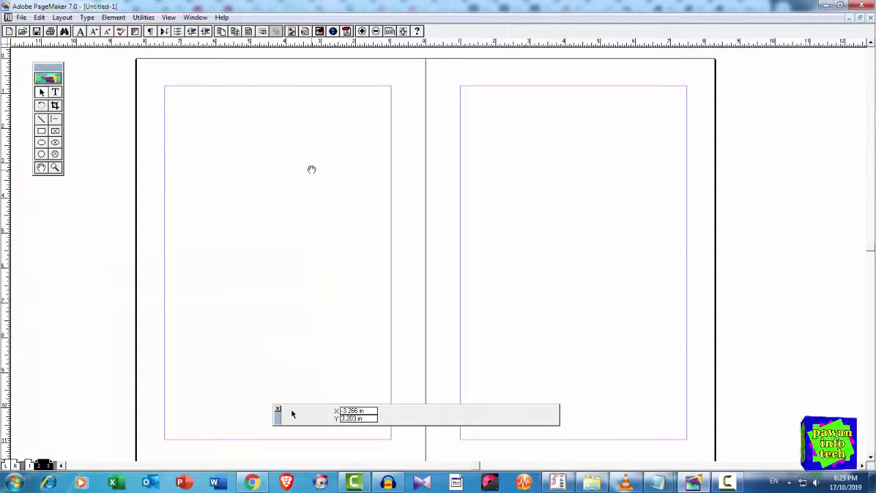